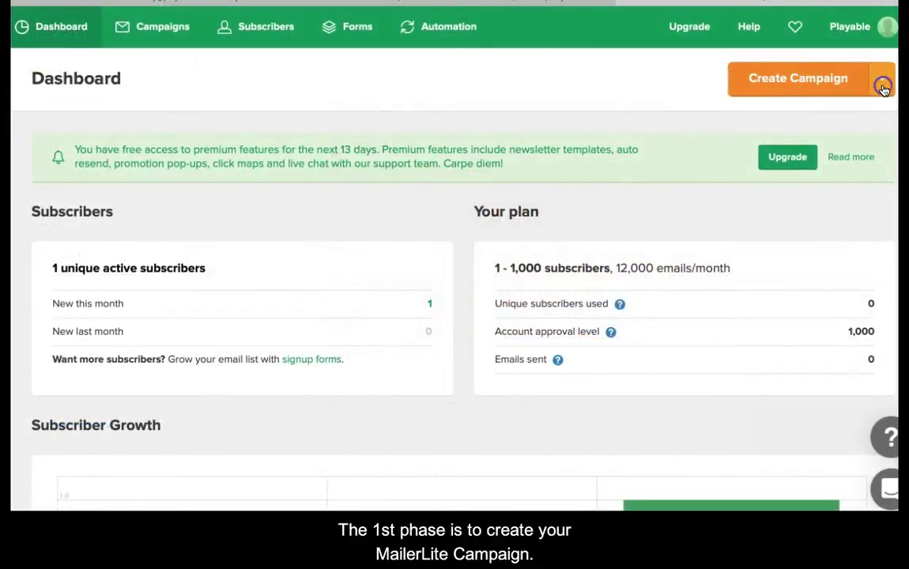
- Create a regular campaign with subject 'Playable Tutorial', sender Playable, in English, and advance to content
click(883, 85)
click(851, 111)
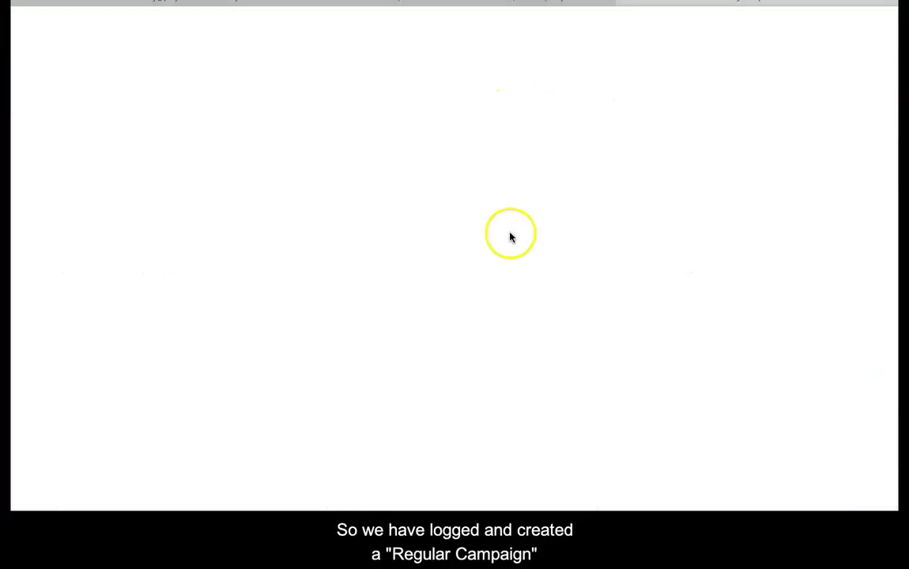
text(Playable Tutorial)
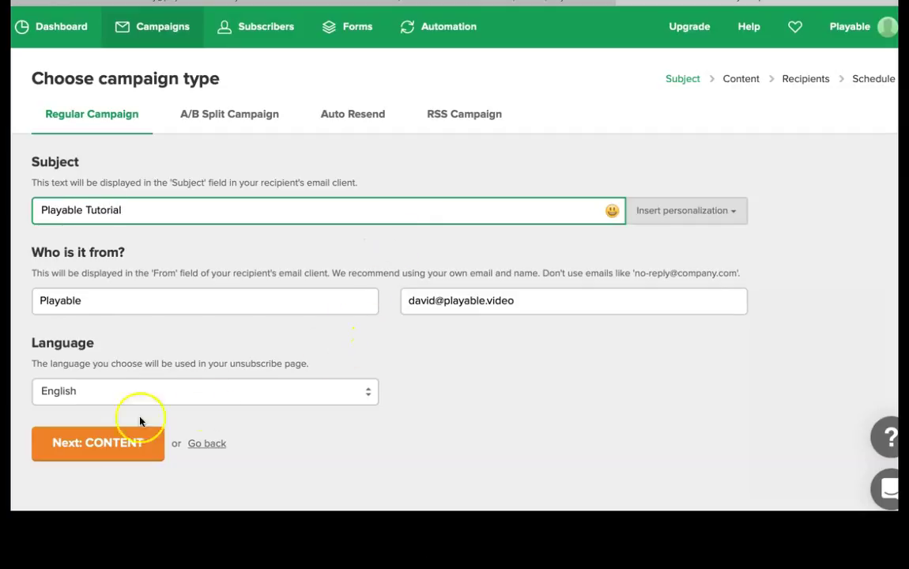
click(110, 440)
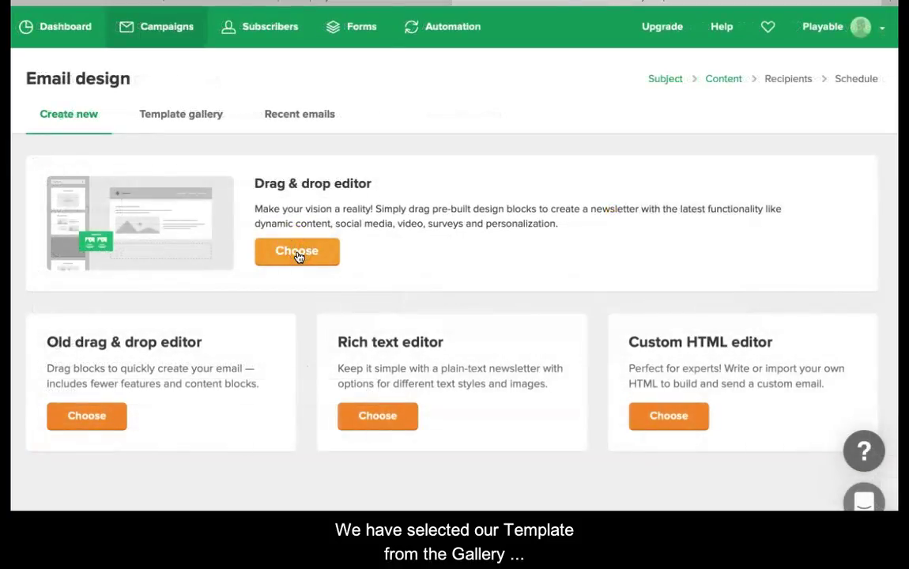
- Use the drag & drop editor and drag a Code block from the Special blocks into the template
click(298, 256)
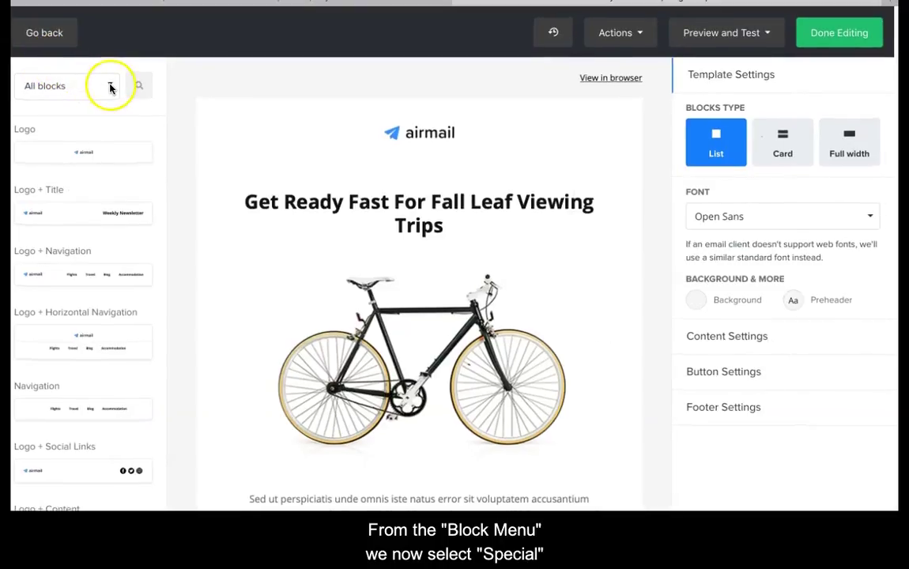
click(111, 87)
click(76, 252)
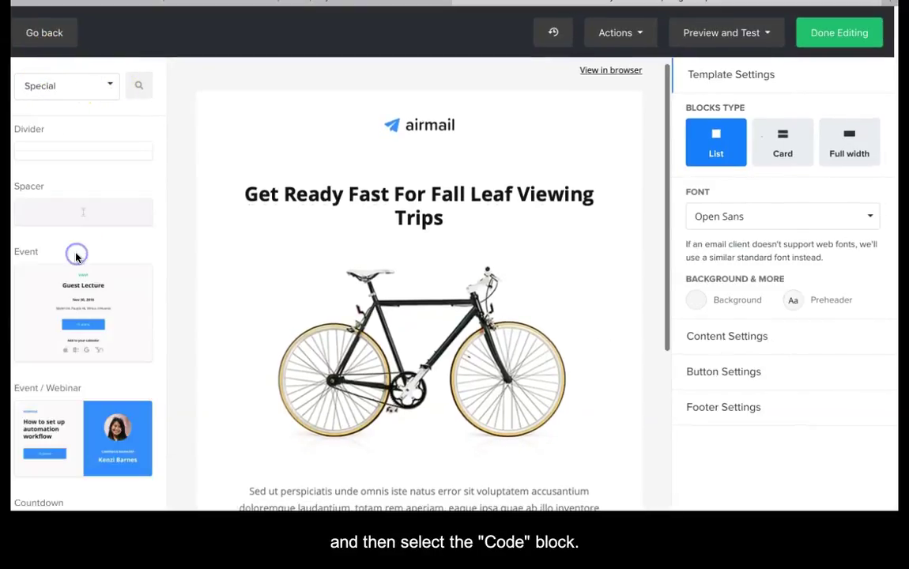
scroll(75, 263, down, 3)
scroll(75, 315, down, 2)
scroll(81, 314, down, 1)
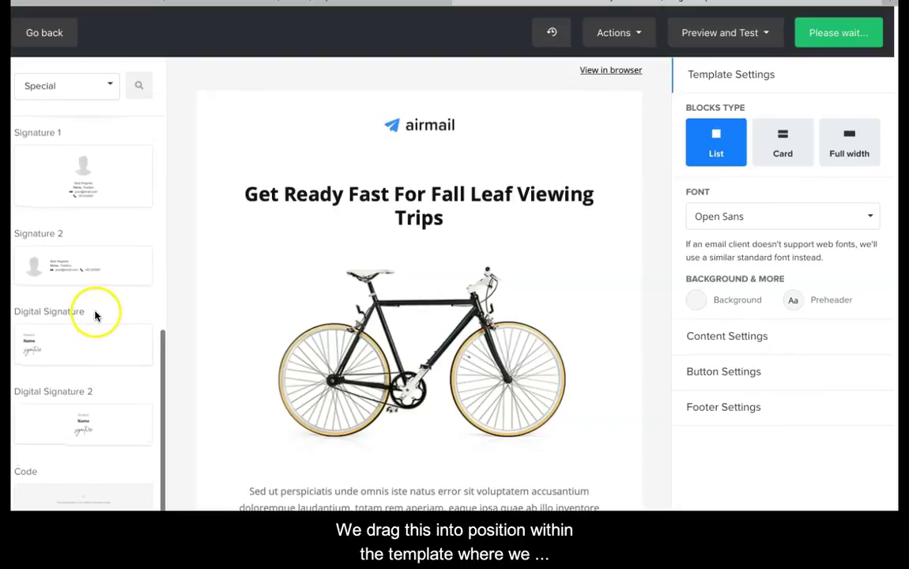
mouse_move(68, 496)
mouse_down()
mouse_move(98, 498)
mouse_move(433, 274)
mouse_up()
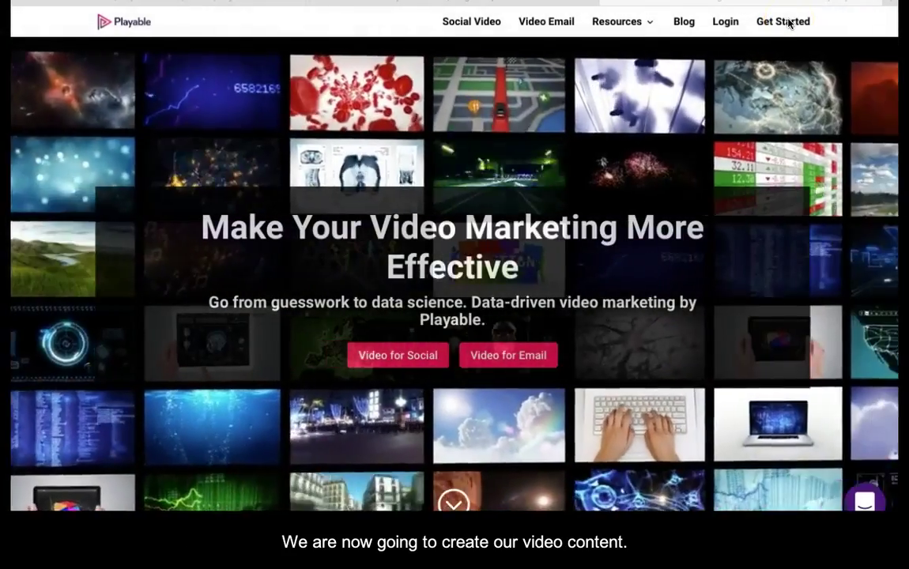
- Open Playable's Get Started sign-up page from the top navigation
click(788, 23)
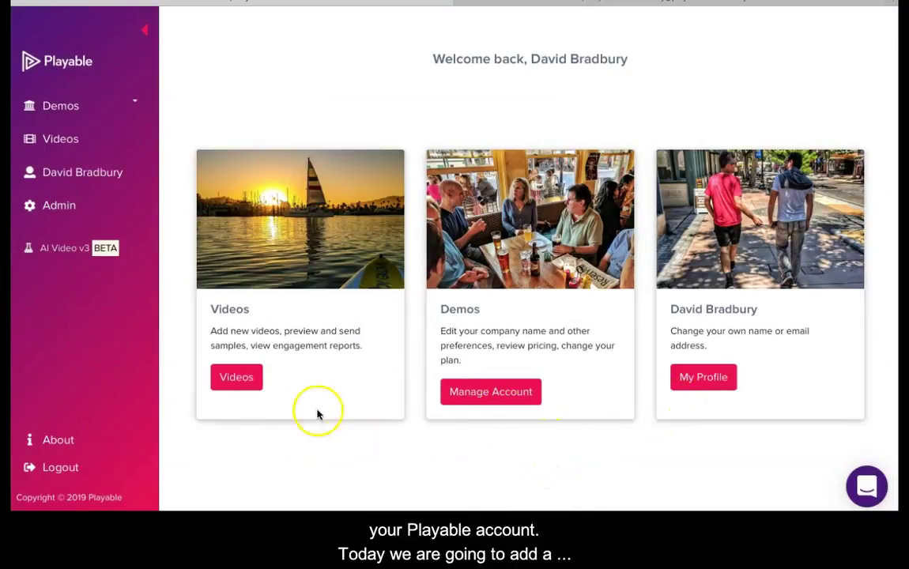
- Go to the Videos list and open the Add Video form
click(234, 379)
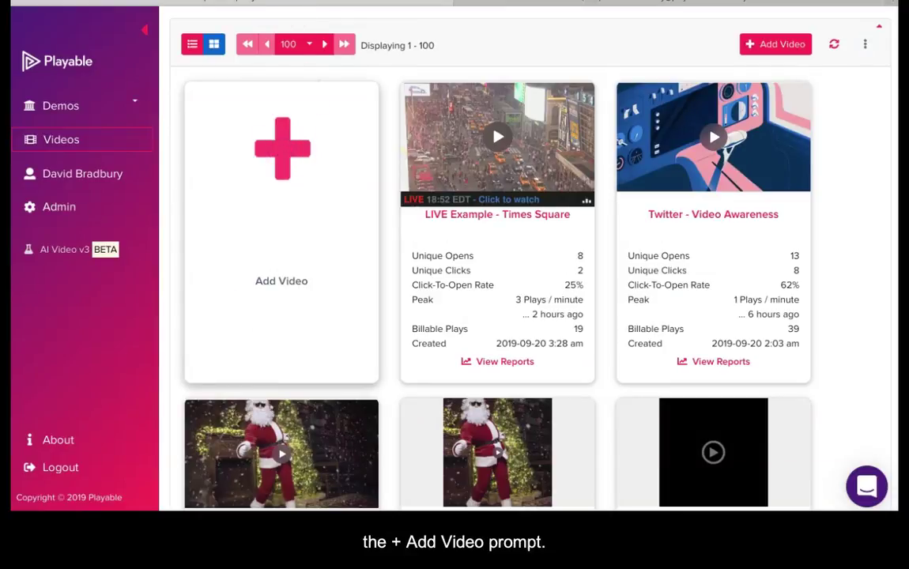
click(282, 149)
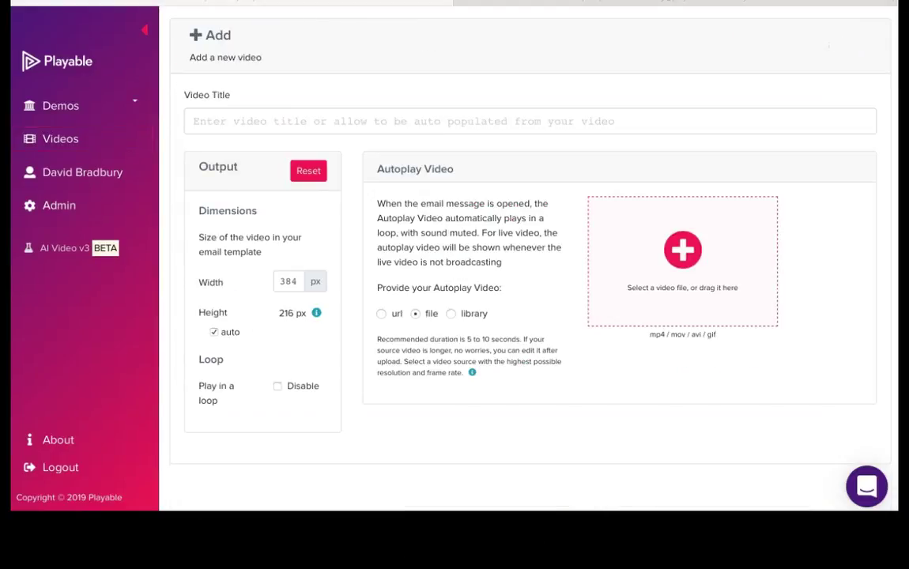
- Title the new video 'Playable Tutorial' and set its width to 600 px
click(207, 121)
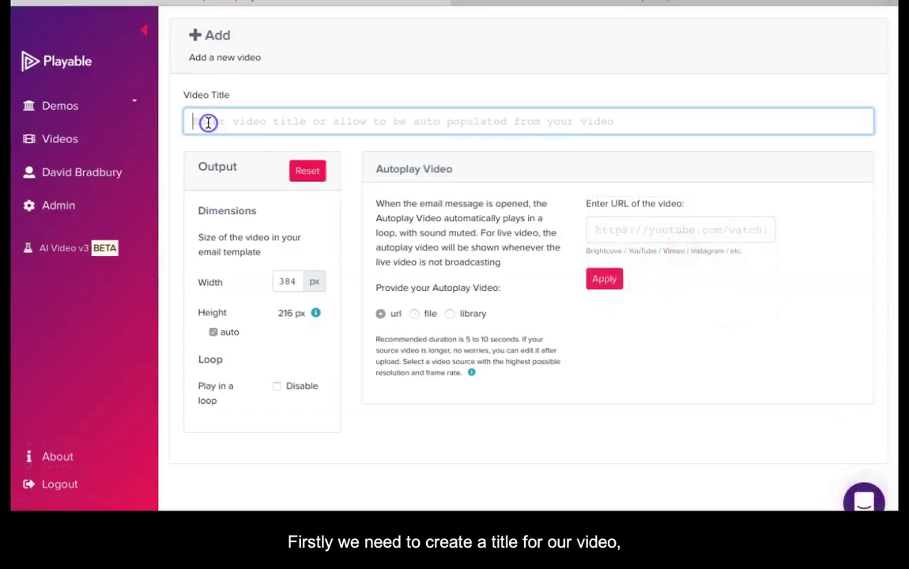
text(Playable)
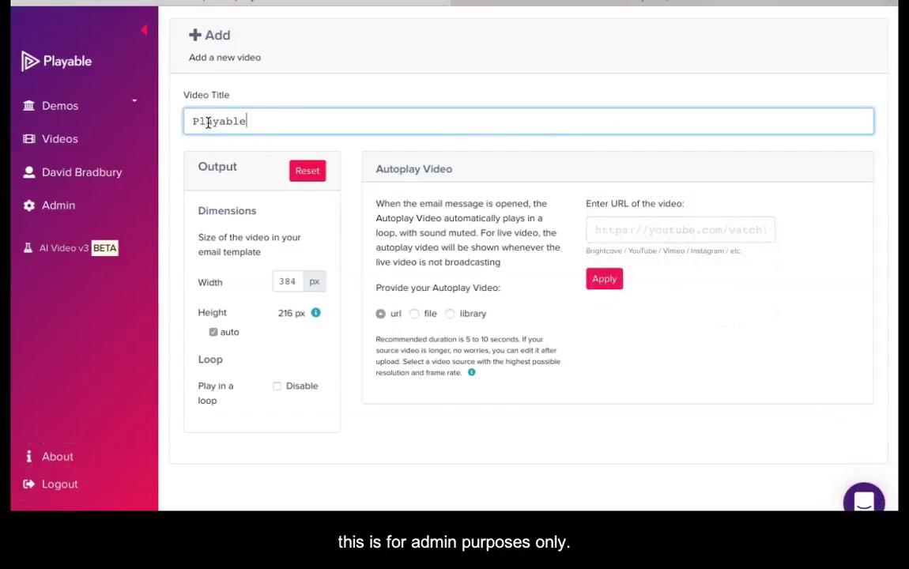
text( Tutorial)
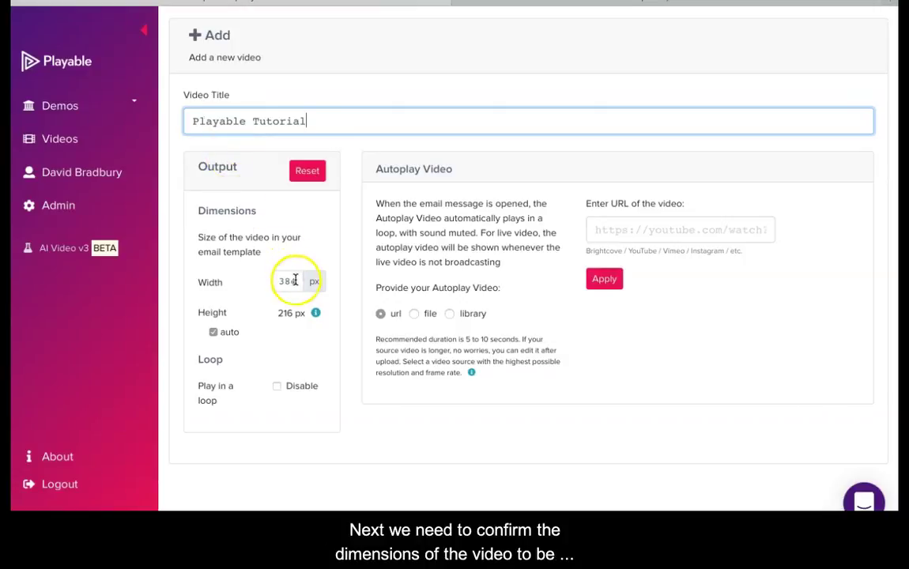
double_click(283, 281)
text(600)
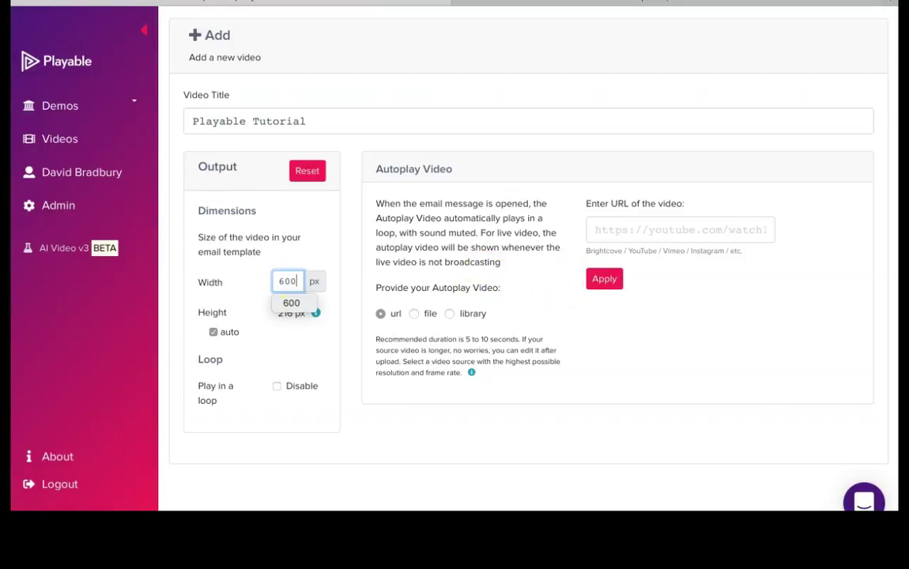
key(Tab)
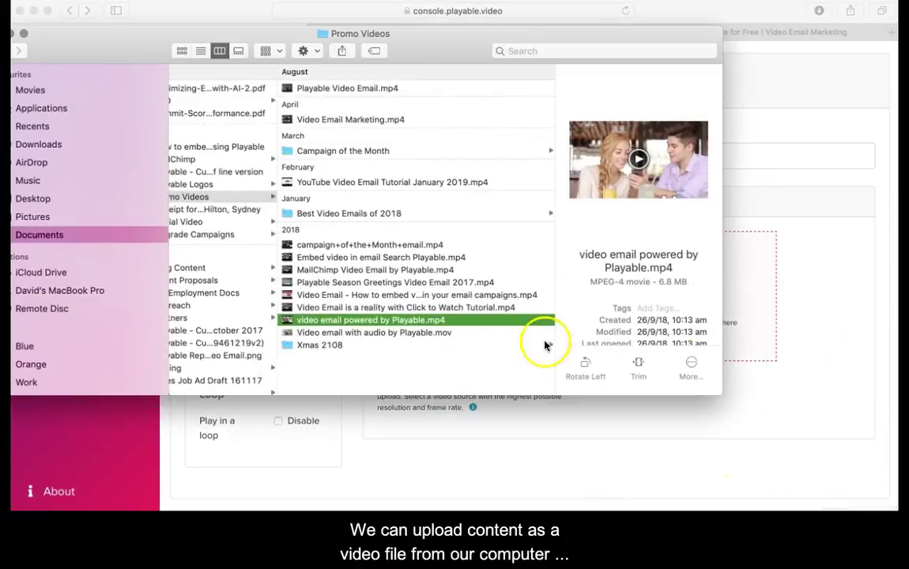
- Upload 'video email powered by Playable.mp4' as the autoplay video and close the Promo Videos window
drag(425, 319, 764, 312)
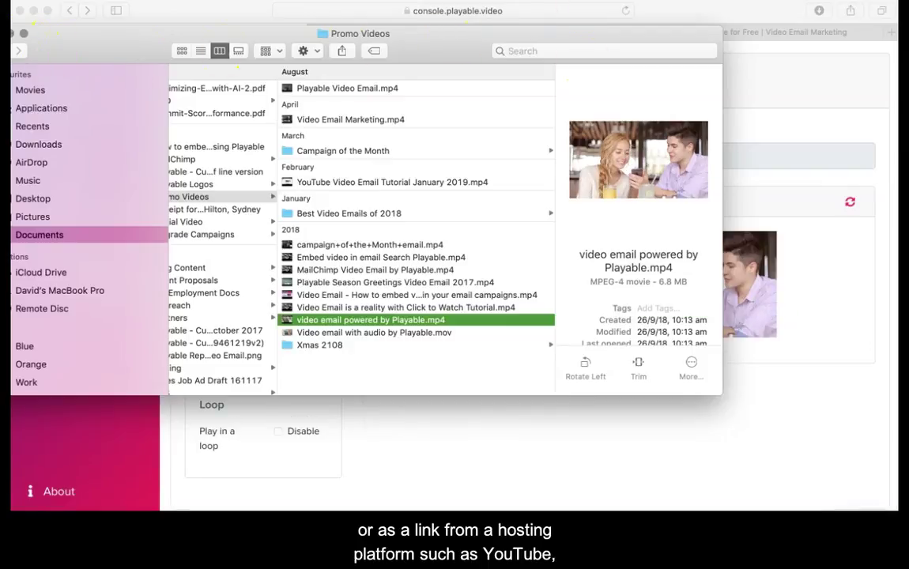
click(16, 35)
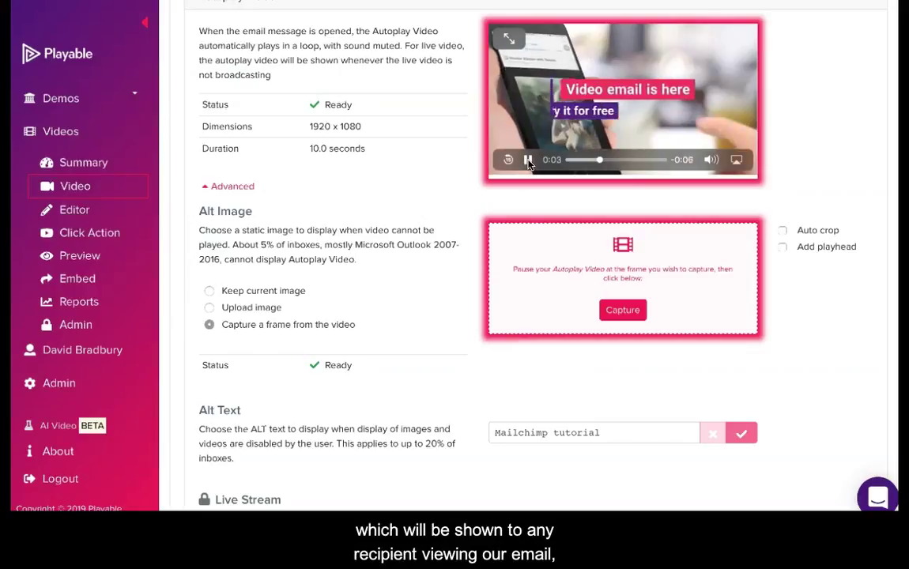
- Pause the video on the 'Video email is here' frame and capture it as the alt image
click(529, 161)
click(620, 310)
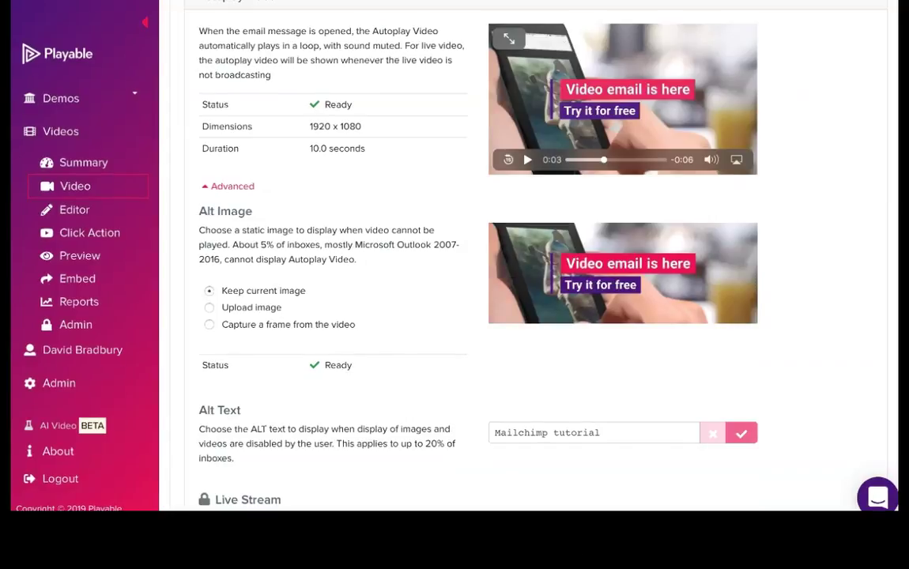
click(81, 210)
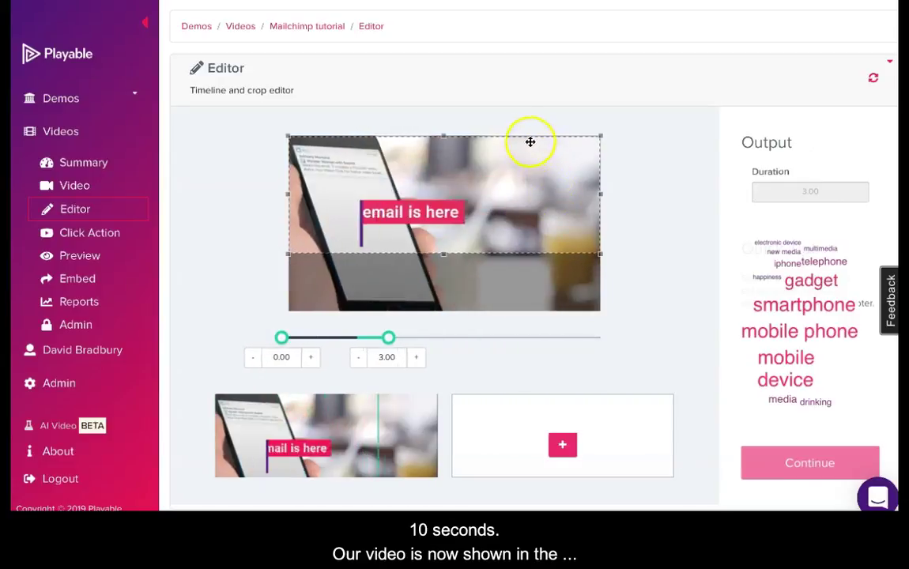
- Shift the crop area down, add a second clip trimmed to 0.30–9.80 seconds, and continue
drag(527, 134, 525, 155)
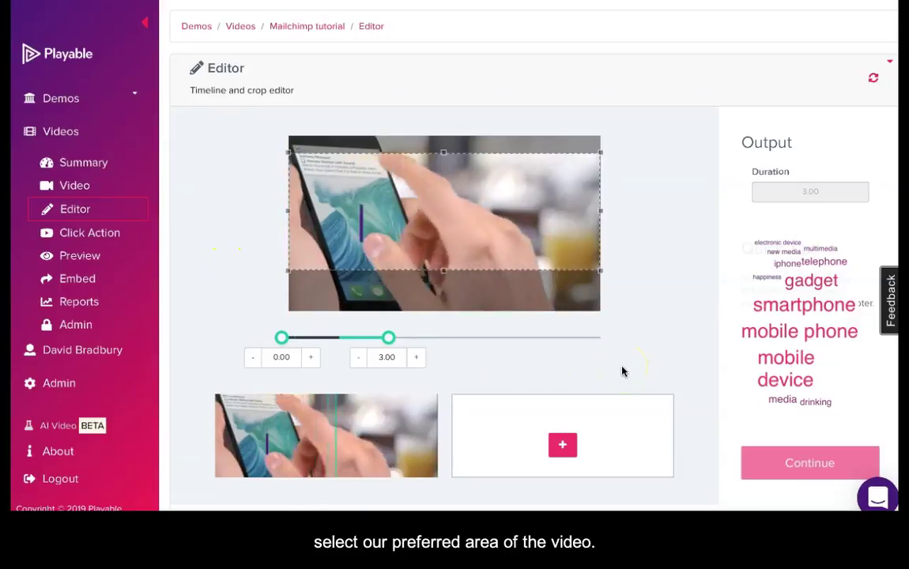
click(561, 444)
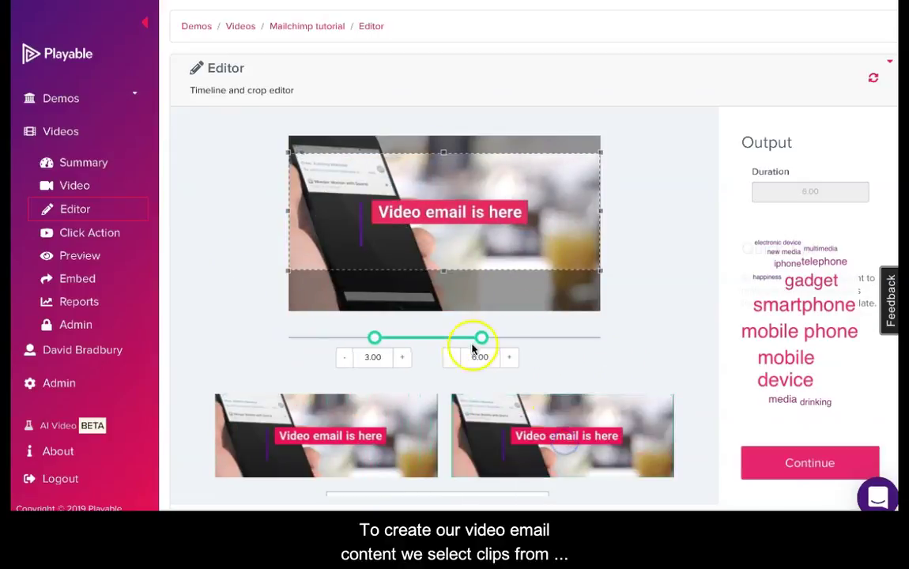
drag(482, 338, 557, 338)
mouse_move(374, 339)
mouse_down()
mouse_move(485, 338)
mouse_move(290, 341)
mouse_up()
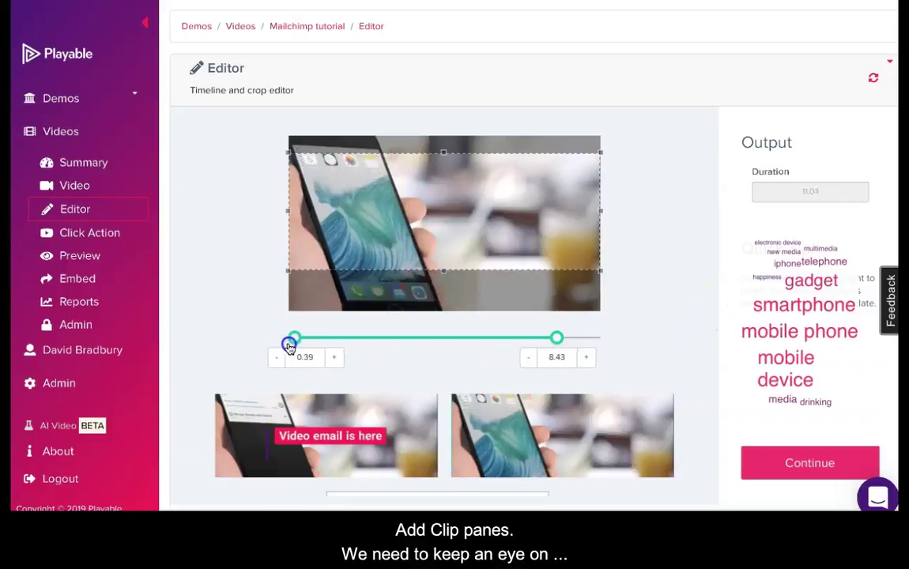
drag(557, 338, 602, 339)
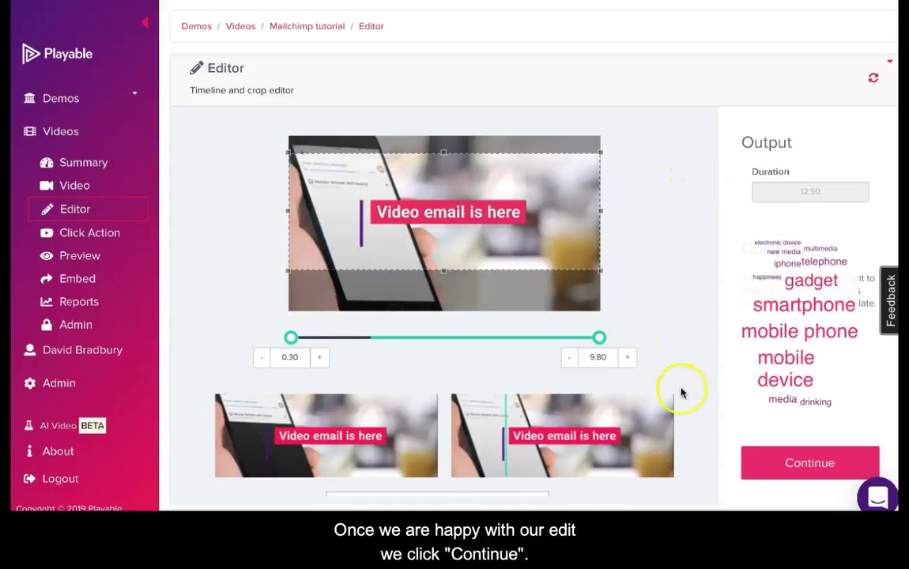
click(778, 464)
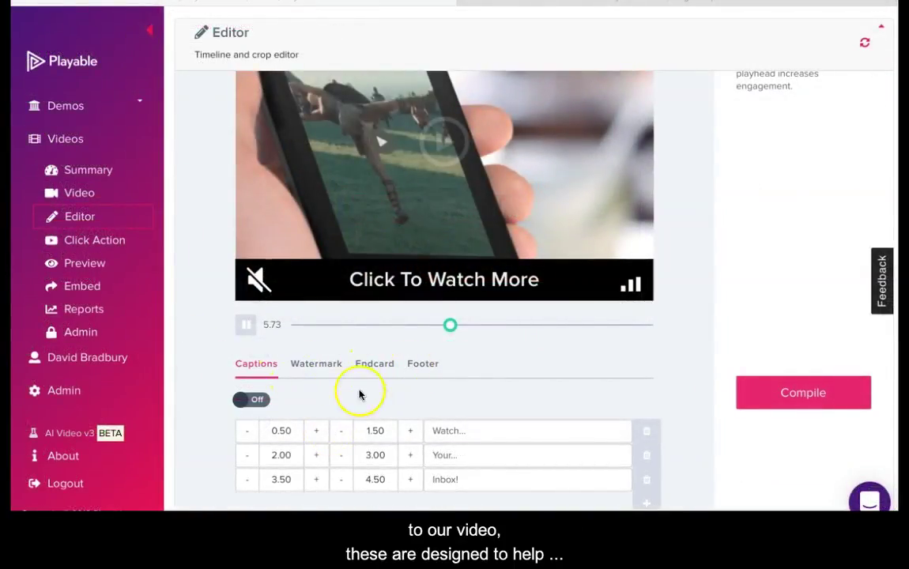
- Turn the video's captions on and its watermark off
click(257, 400)
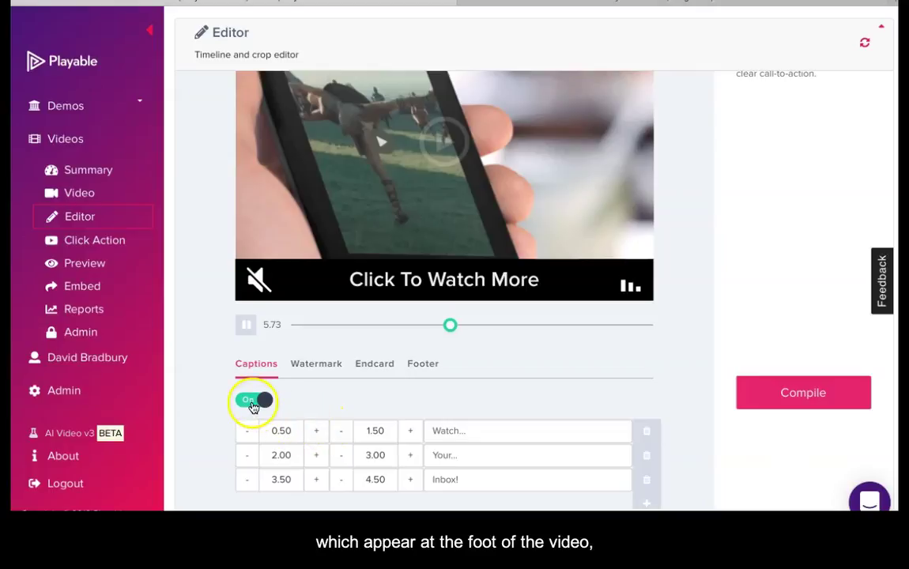
click(325, 370)
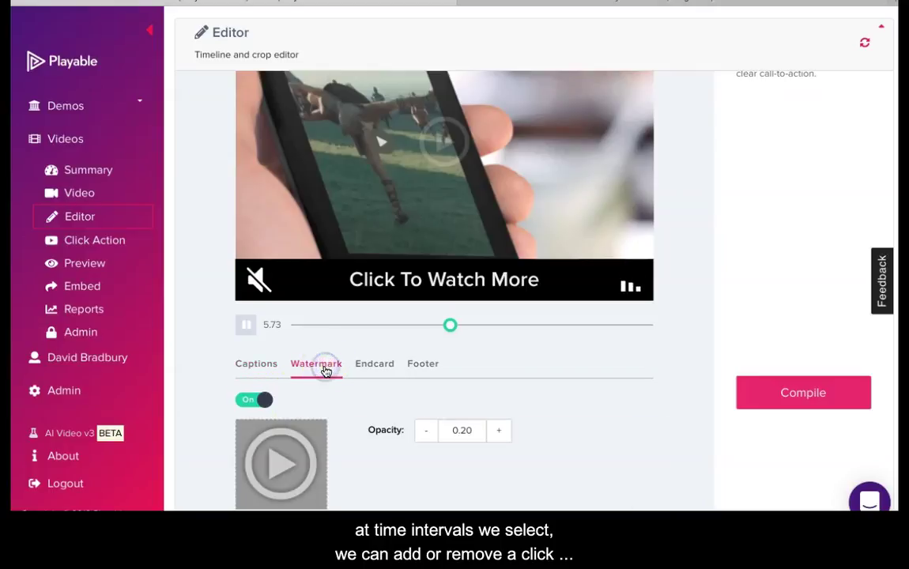
click(253, 403)
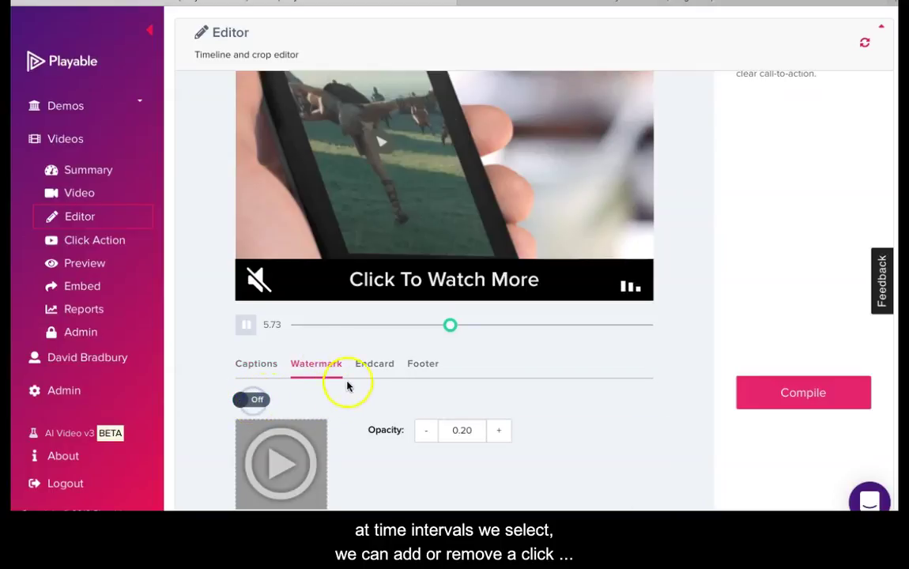
- Check the end card and tidy the footer text so it reads 'Click To Watch More'
click(367, 364)
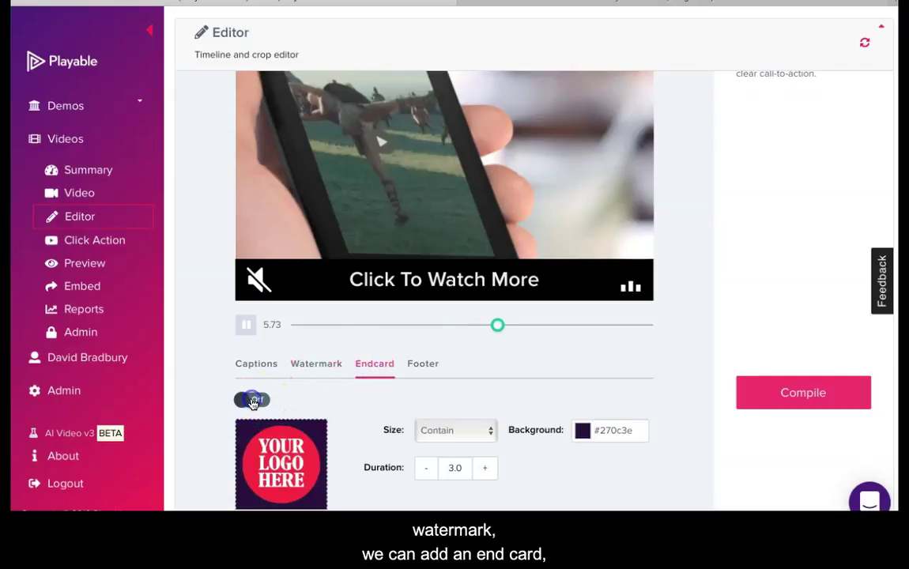
click(419, 368)
click(562, 308)
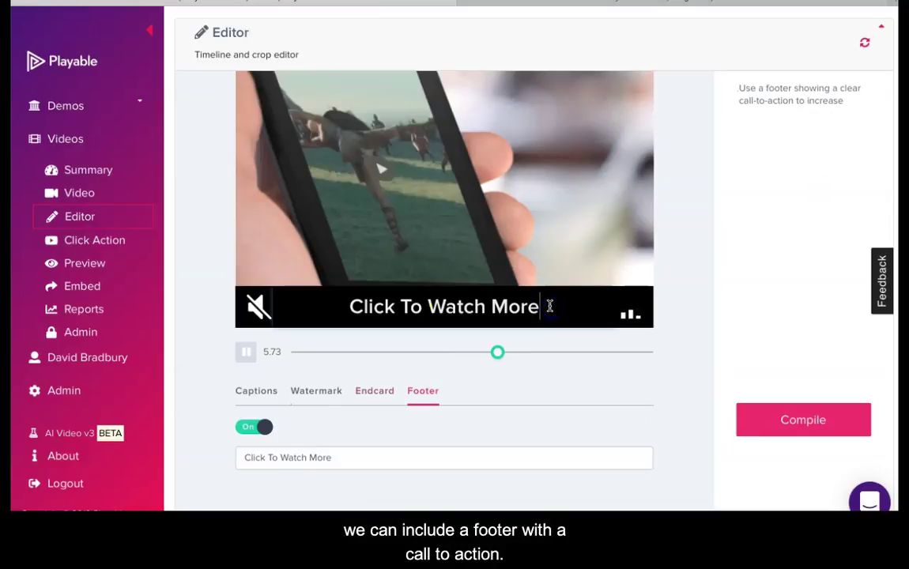
text(\)
key(BackSpace)
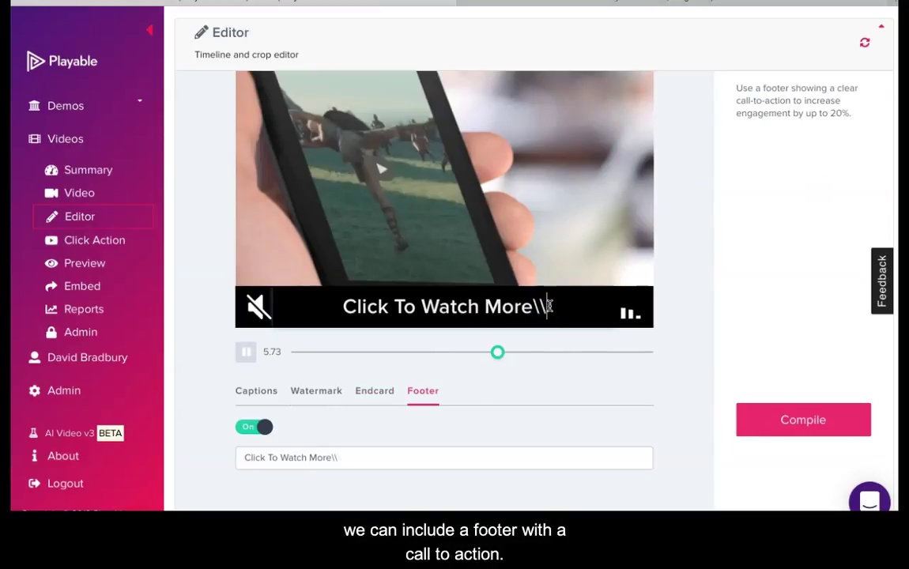
key(BackSpace)
key(BackSpace)
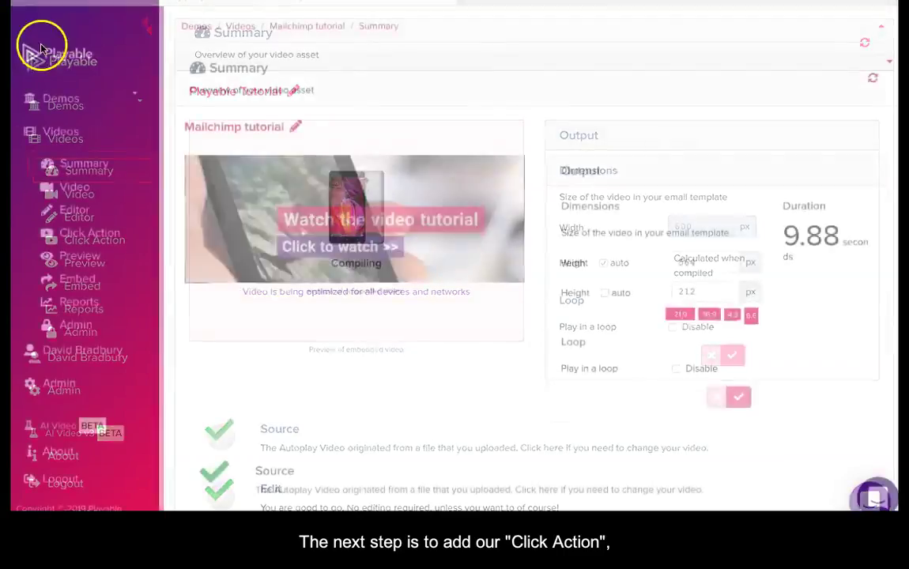
click(85, 236)
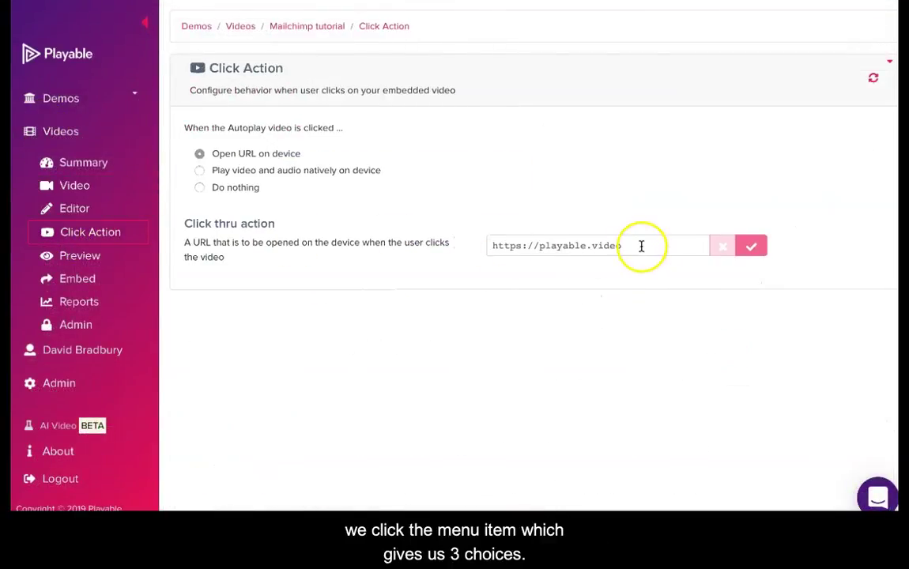
click(641, 246)
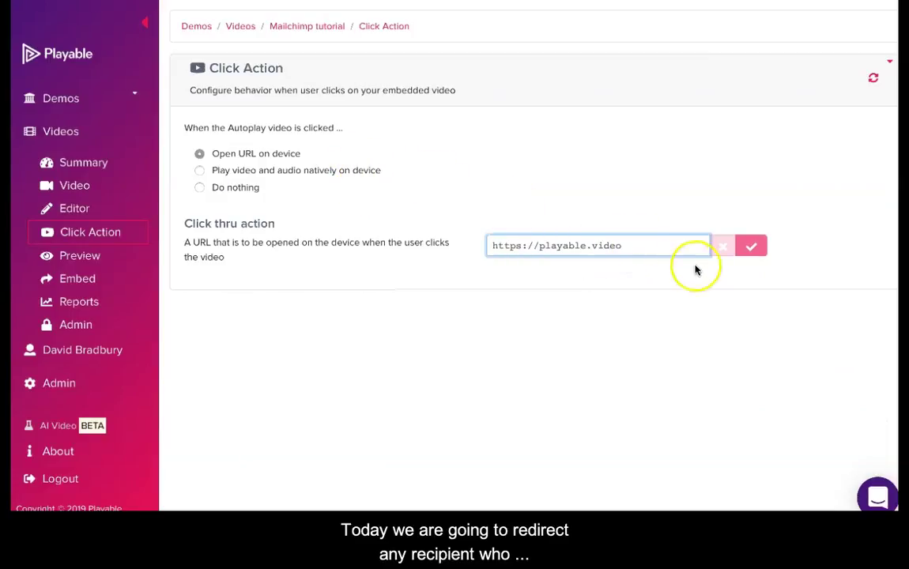
click(752, 249)
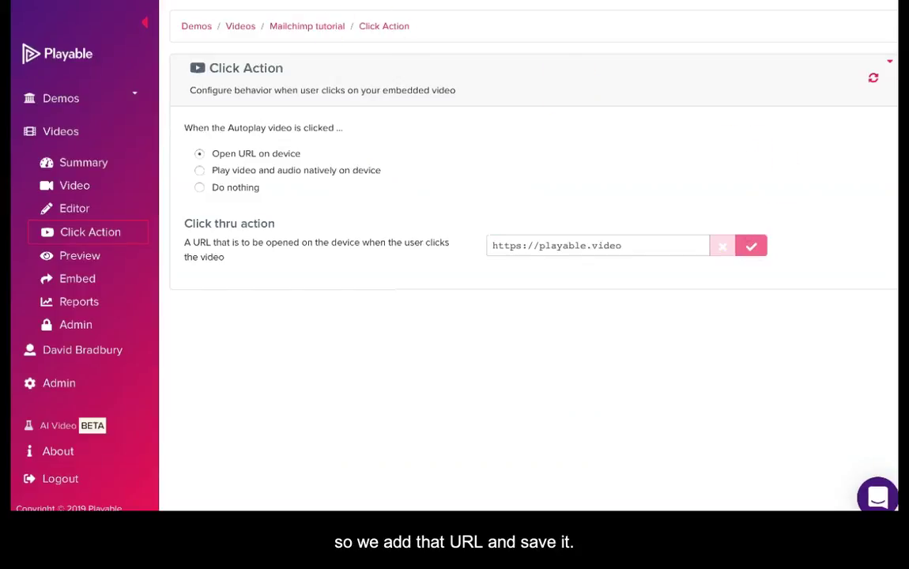
click(79, 257)
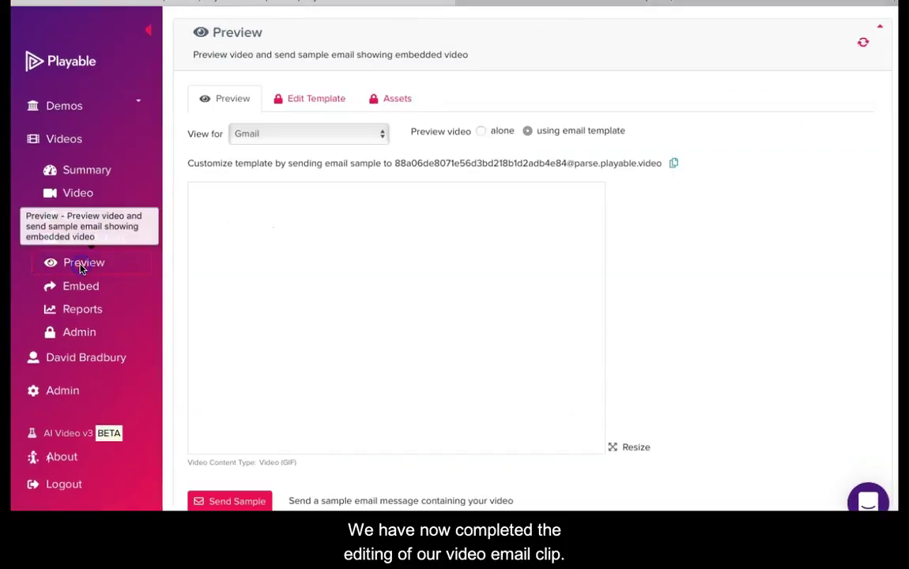
- Check the email-client preview list and send a sample email titled 'Playable Tutorial Sample', then go to Embed
click(381, 137)
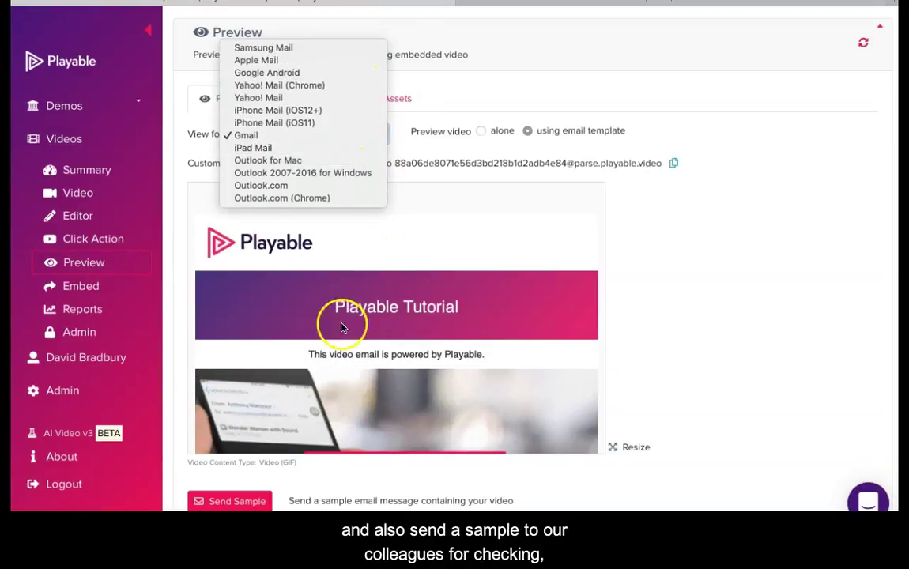
click(249, 490)
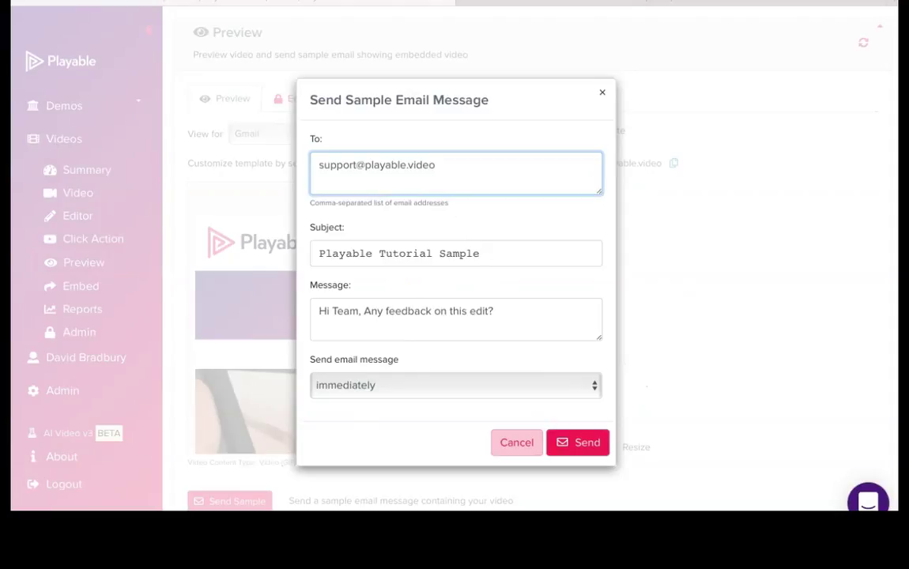
click(83, 286)
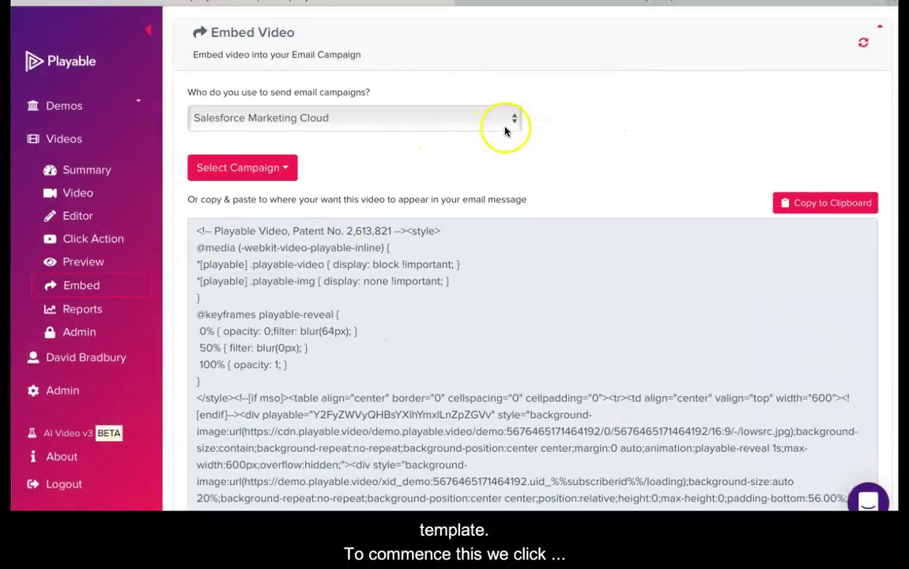
- Choose MailerLite as the email provider and copy the generated HTML embed code
click(513, 122)
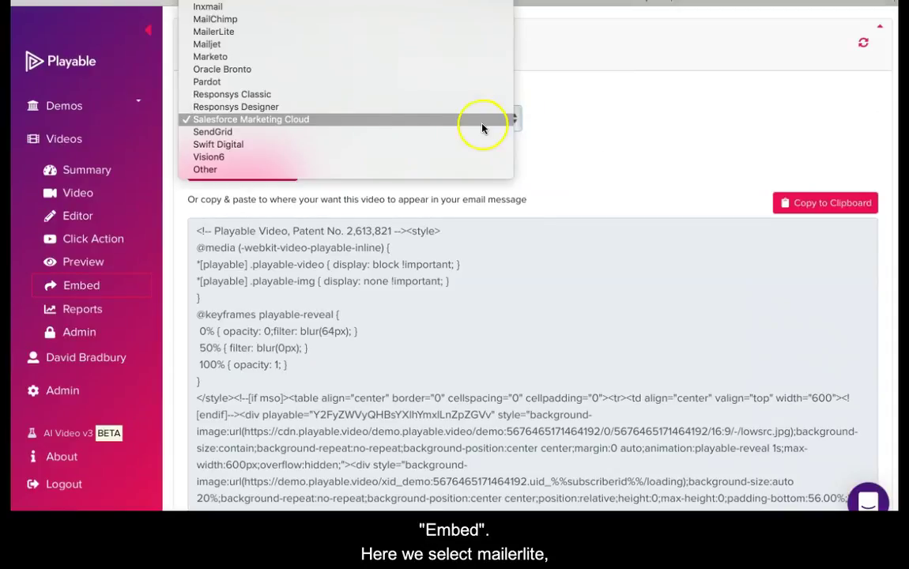
click(462, 32)
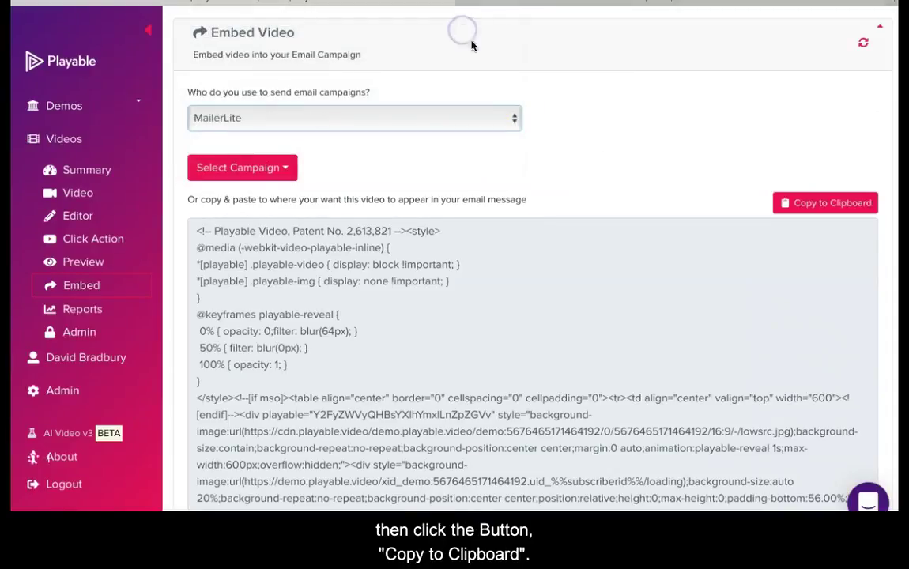
click(832, 178)
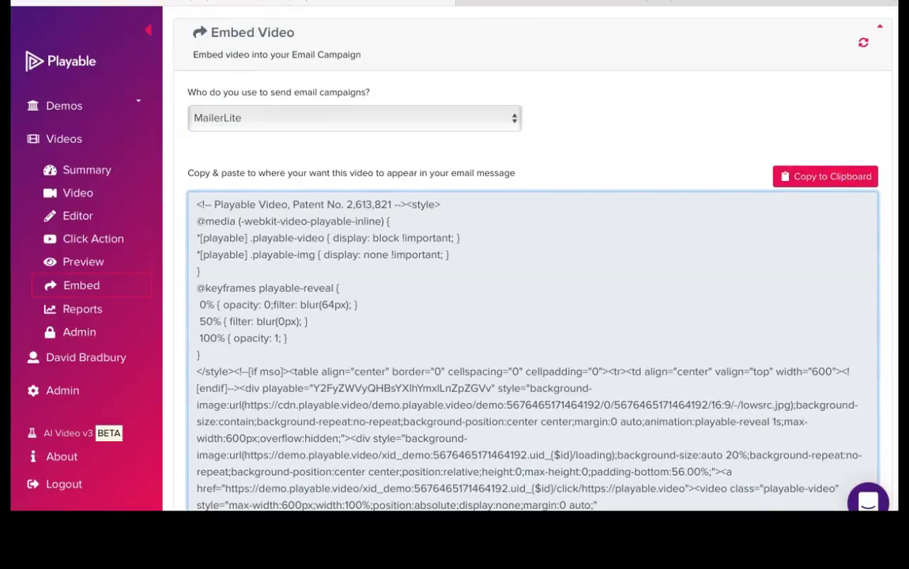
- Paste the Playable embed code into the MailerLite template's empty Code block and save it
click(447, 7)
mouse_move(428, 354)
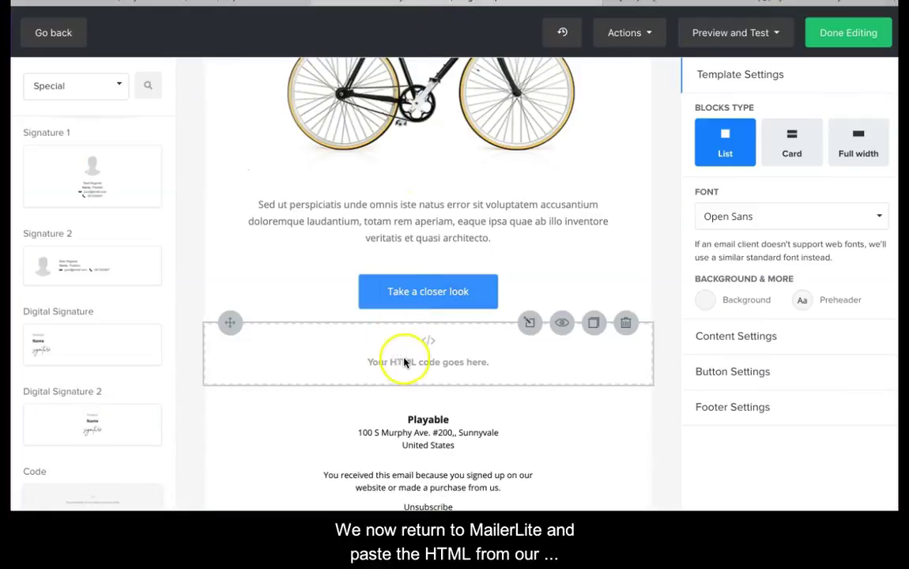
click(528, 320)
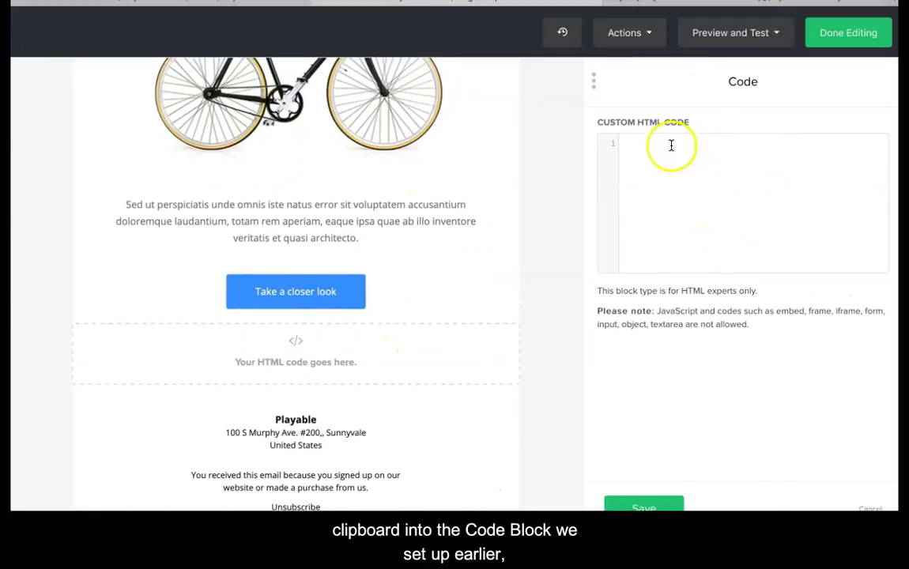
key(ctrl+v)
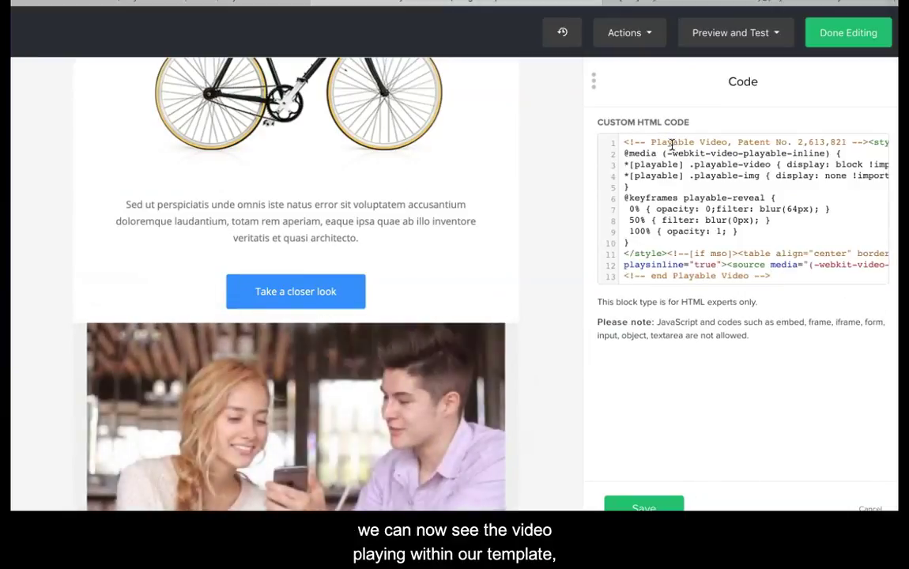
scroll(466, 269, down, 2)
scroll(457, 273, down, 2)
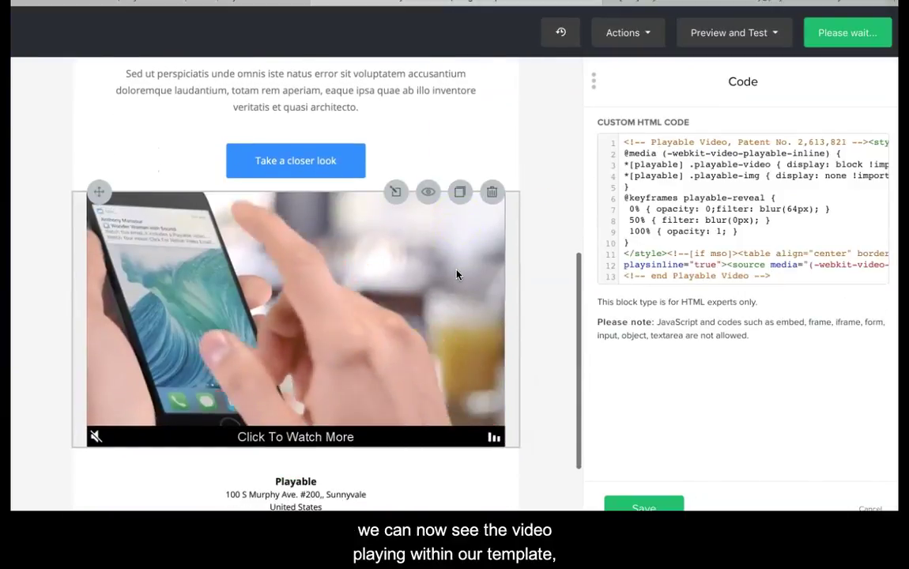
click(653, 502)
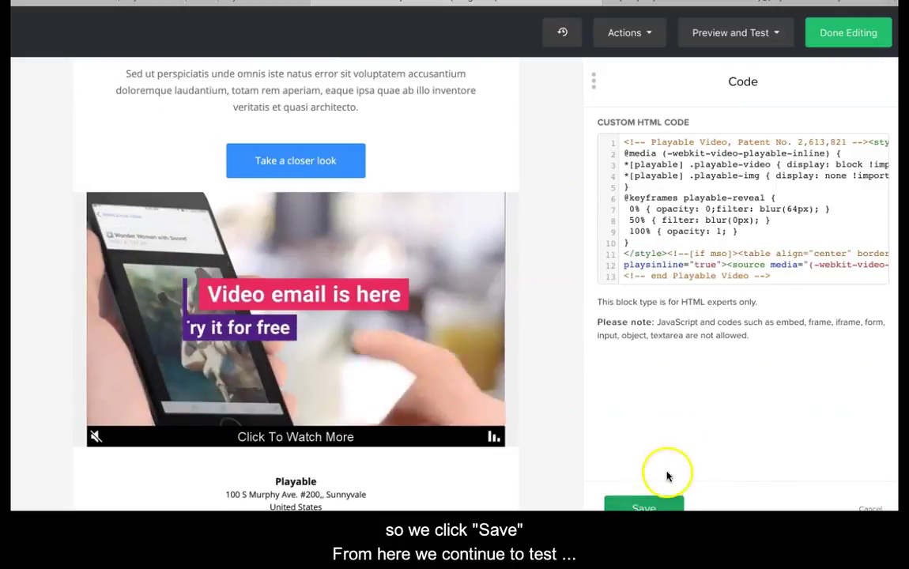